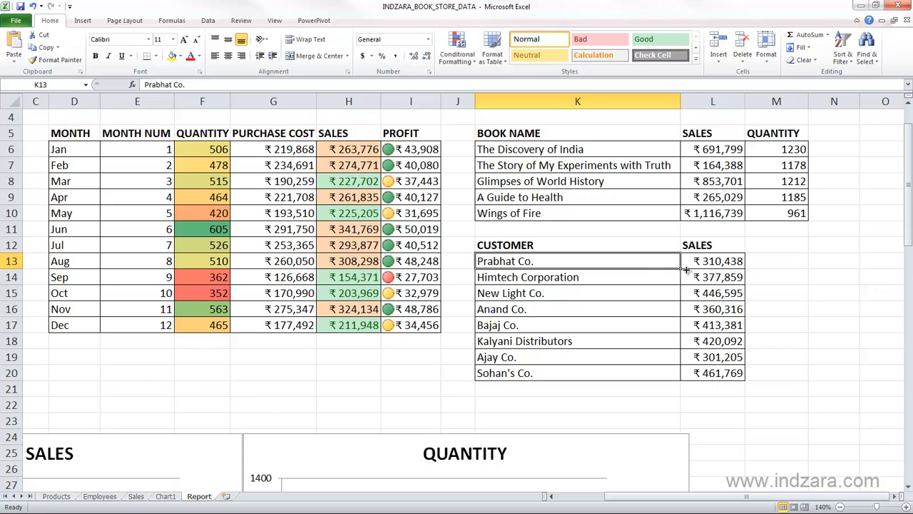
- Create a formula-based conditional formatting rule for the customer names in K13:K20 using the formula =$L$13>420000
left_click_drag(657, 261, 648, 370)
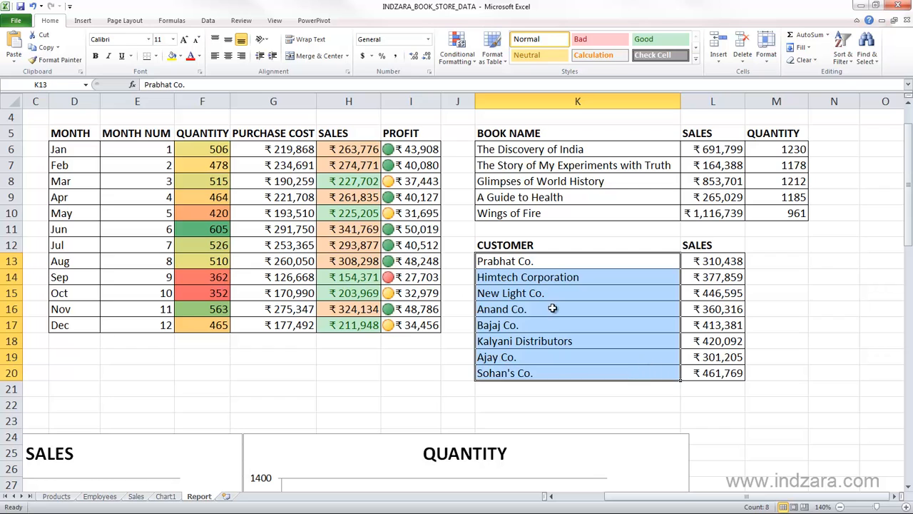
left_click(456, 50)
left_click(475, 204)
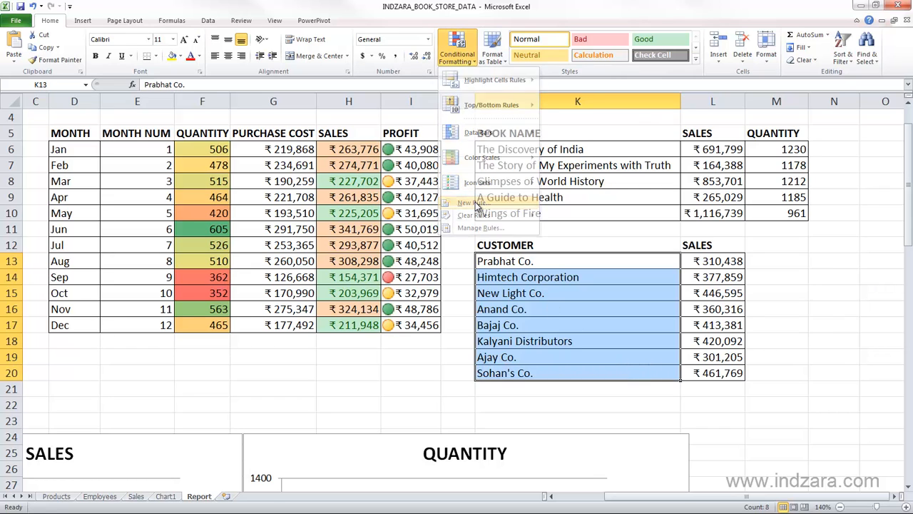
left_click_drag(229, 142, 331, 136)
left_click(224, 222)
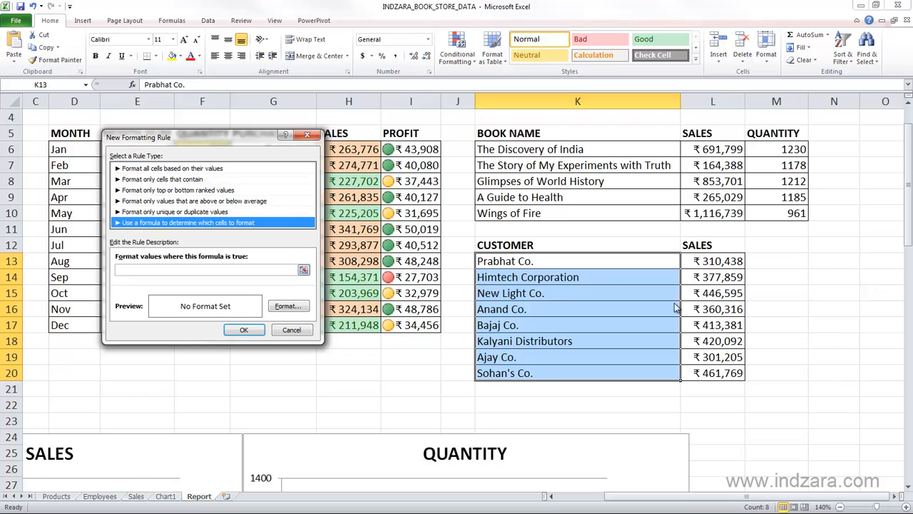
left_click(136, 271)
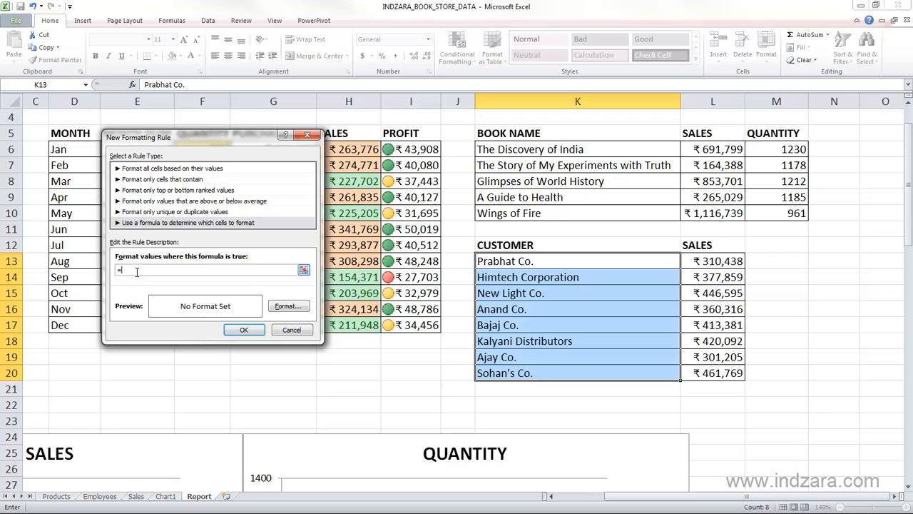
left_click(706, 264)
left_click(271, 268)
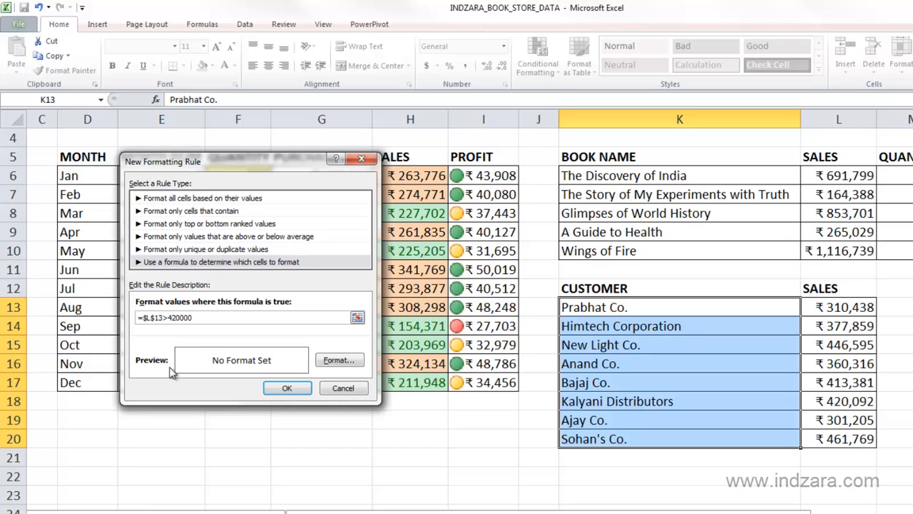
- Set the new rule's format to a Bold font style and save the rule
left_click(338, 361)
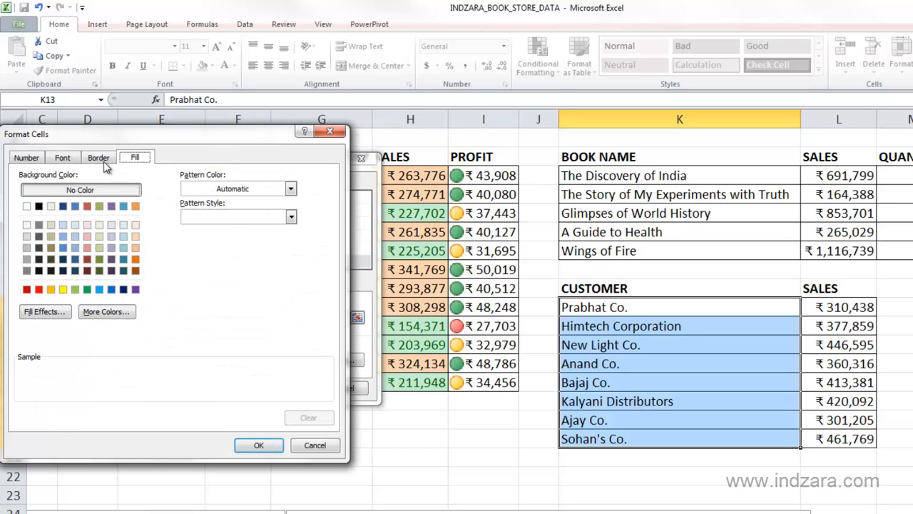
left_click(63, 157)
left_click(196, 217)
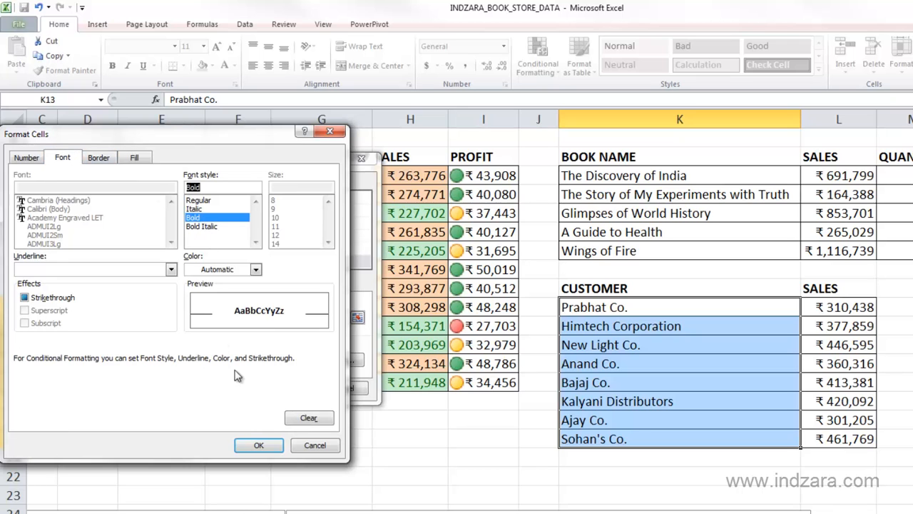
left_click(256, 444)
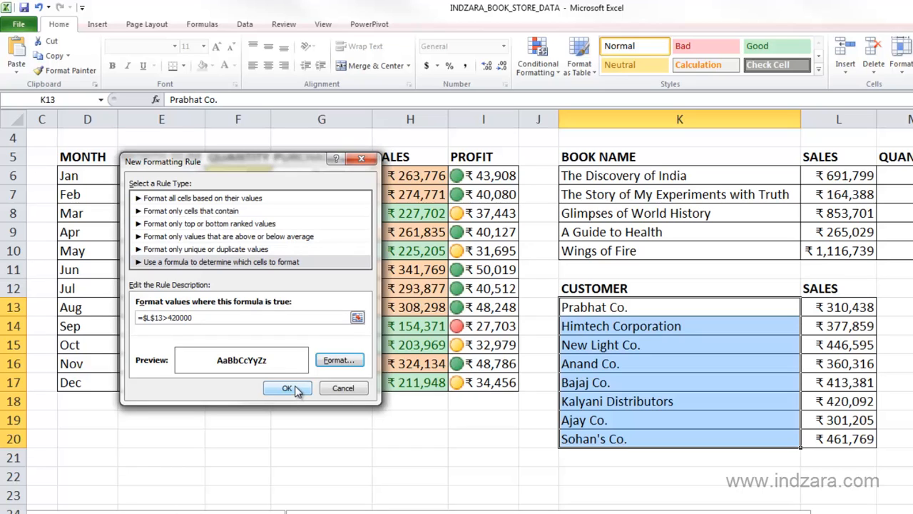
left_click(296, 390)
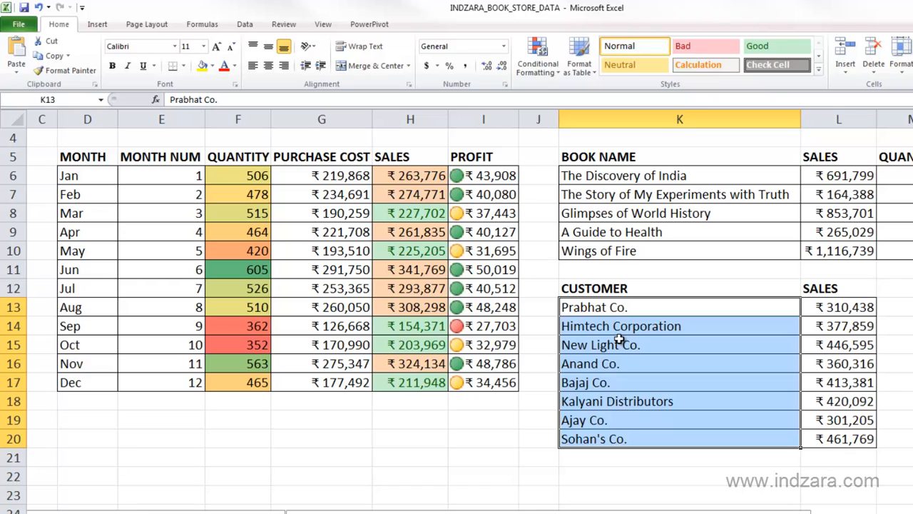
- Edit the existing K13:K20 conditional formatting rule so its formula reads =$L13>420000, with a relative row, and apply it
left_click(537, 57)
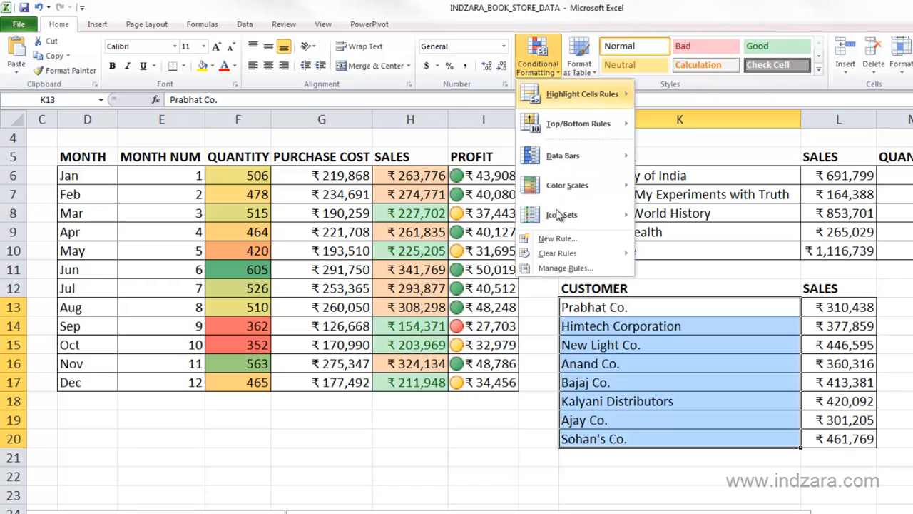
left_click(565, 267)
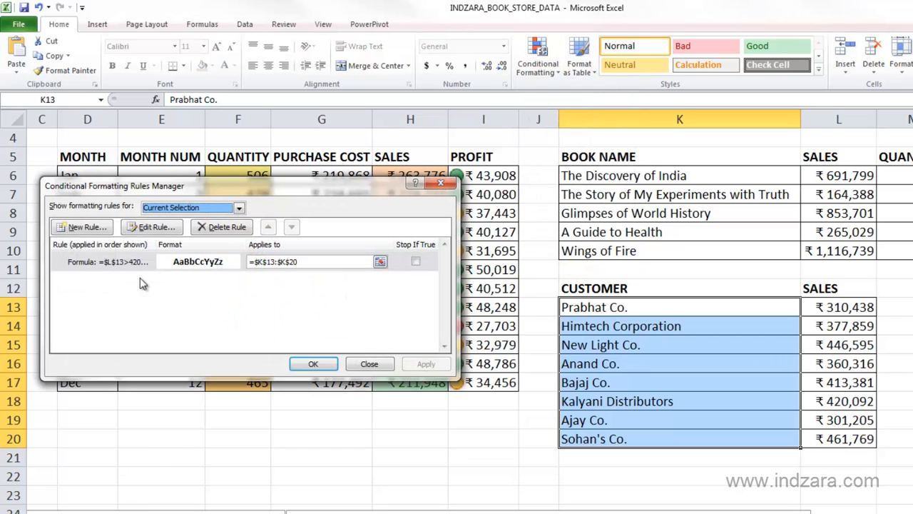
left_click(110, 264)
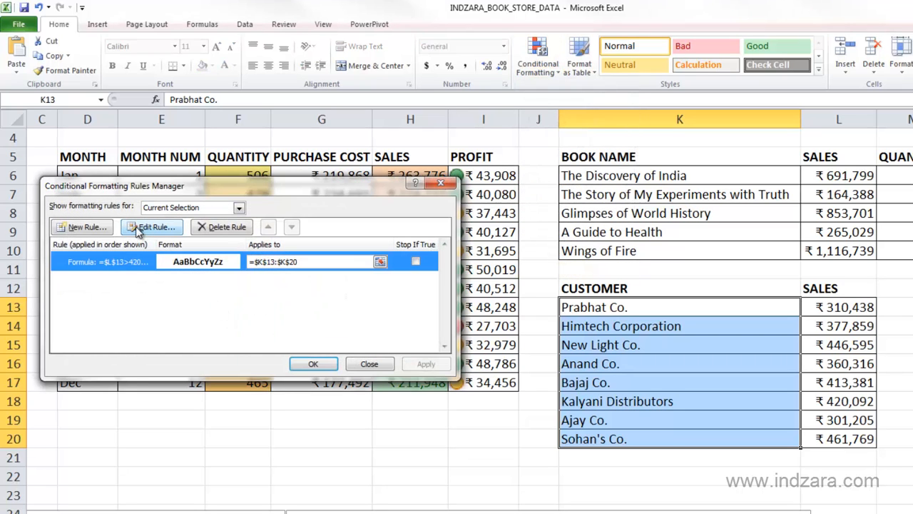
left_click(139, 226)
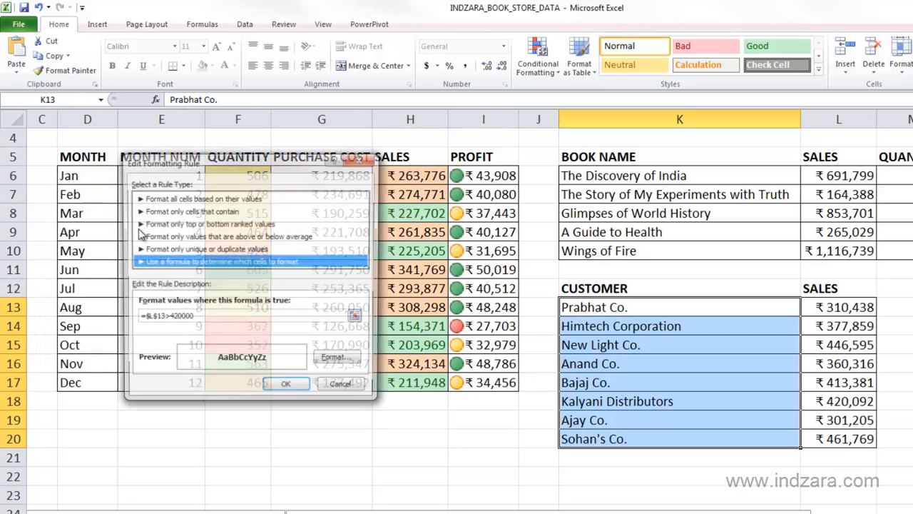
left_click(157, 320)
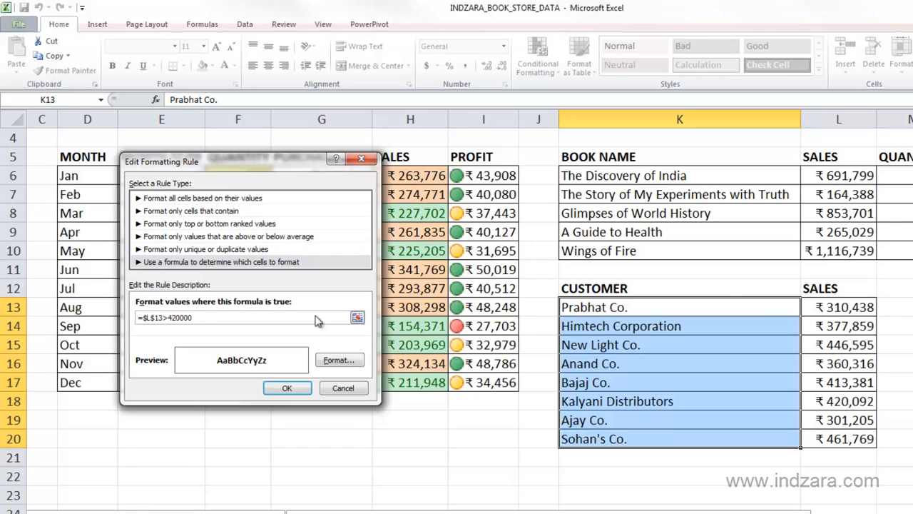
left_click(152, 318)
key("BackSpace")
key("BackSpace")
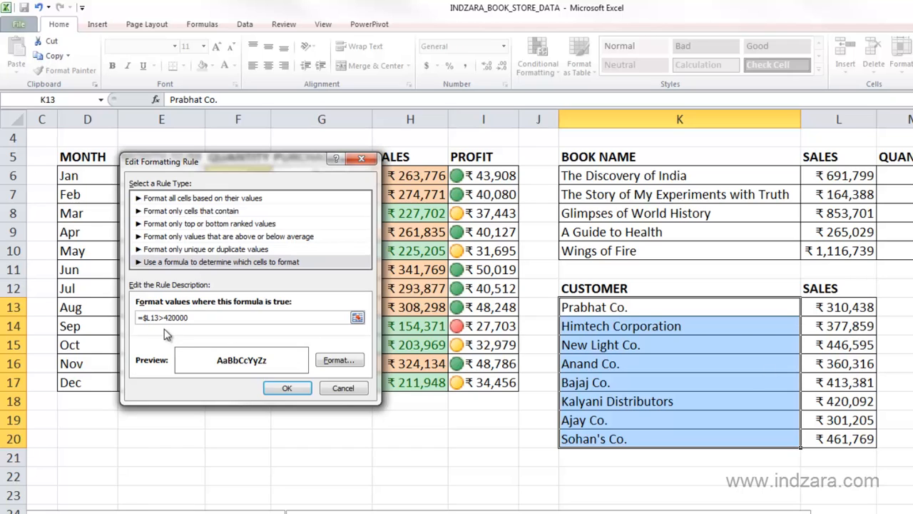
left_click(304, 390)
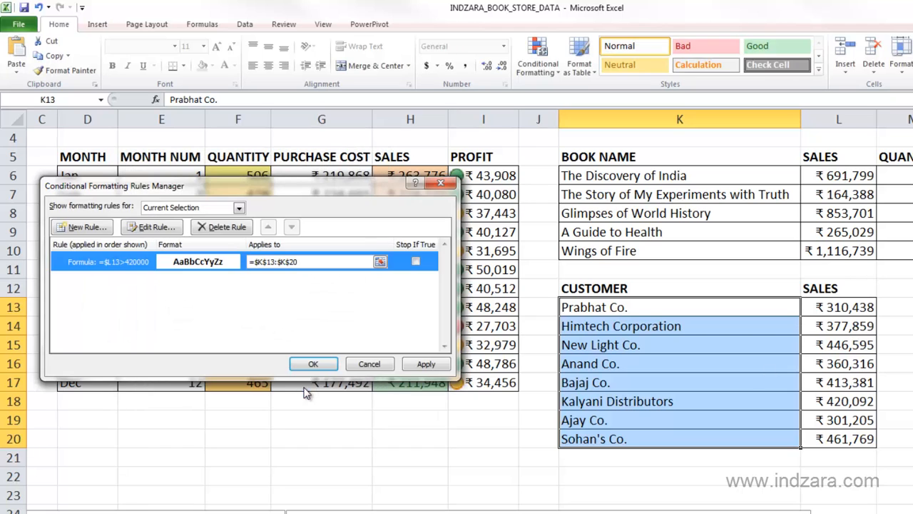
left_click(425, 365)
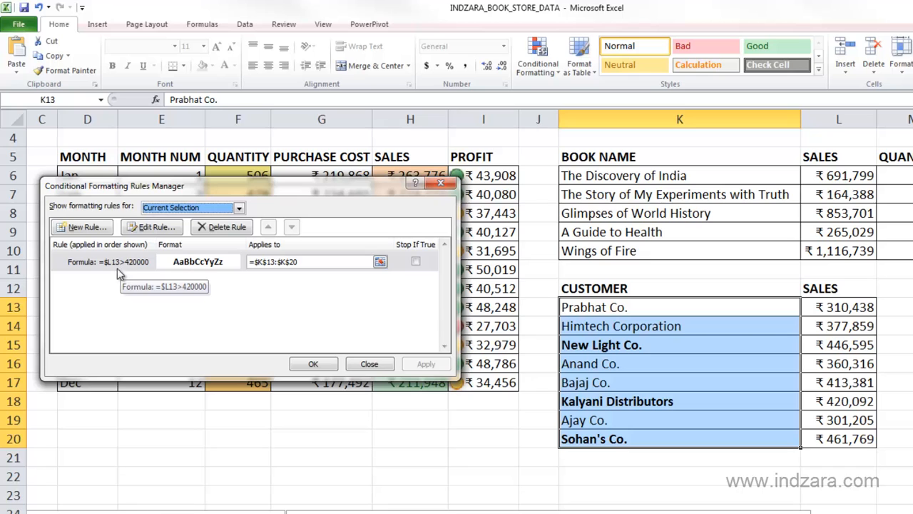
- Change the rule's comparison to less than, making the formula =$L13<420000, and apply it to the customer names
left_click(153, 230)
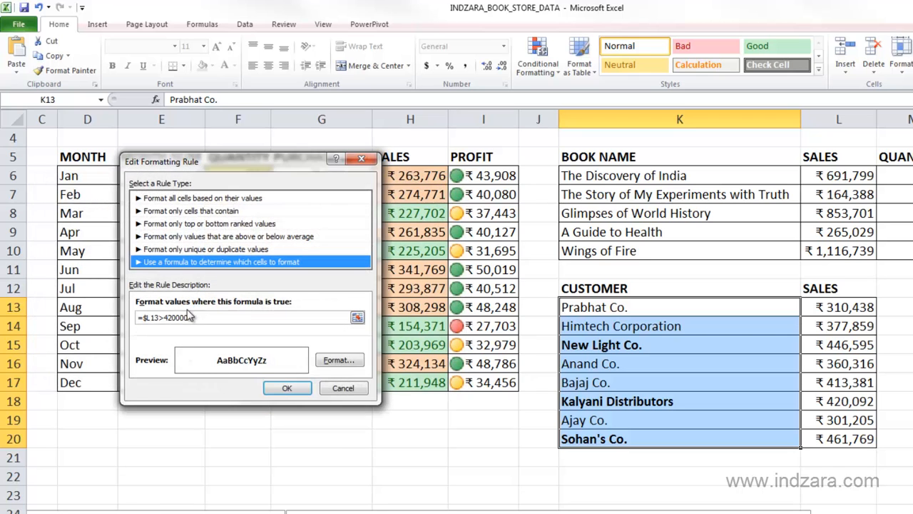
key("BackSpace")
type("<")
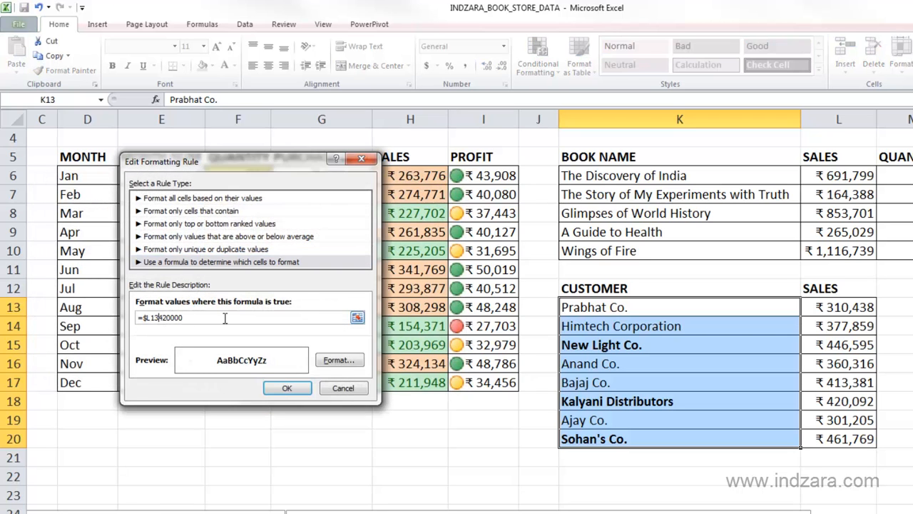
left_click(300, 388)
left_click(426, 365)
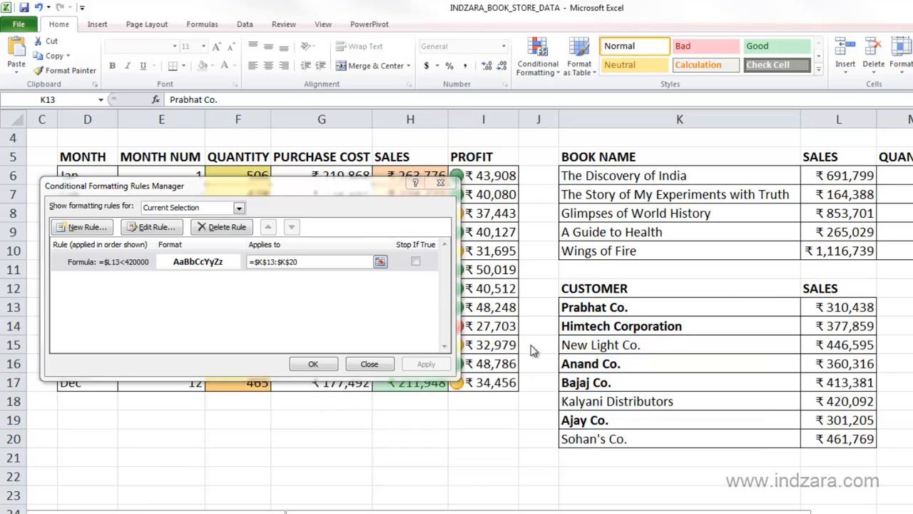
- Review the customer rule's formula, apply the rule, close the rules manager and deselect the customer range
left_click(158, 229)
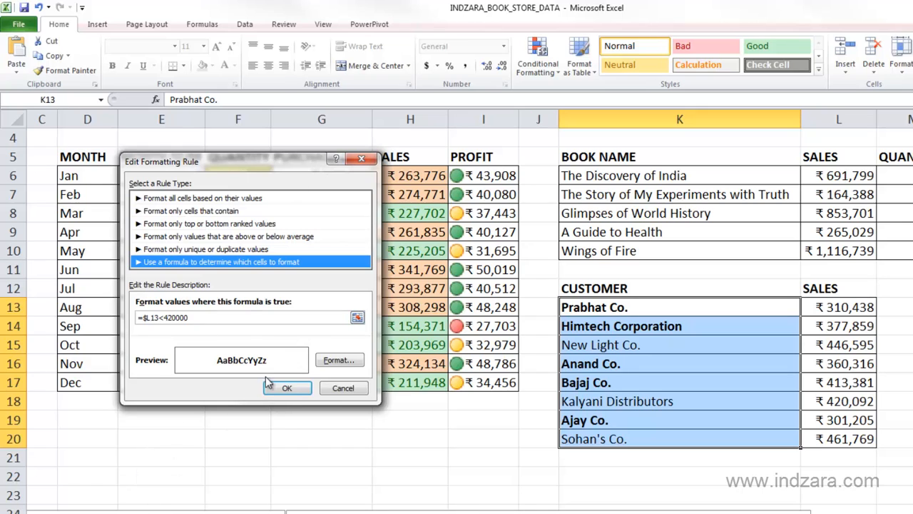
left_click(287, 389)
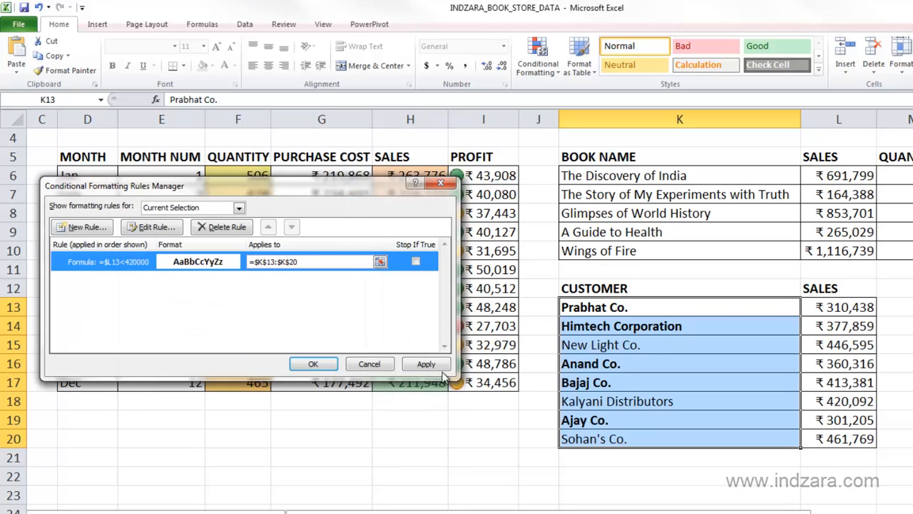
left_click(435, 365)
left_click(314, 365)
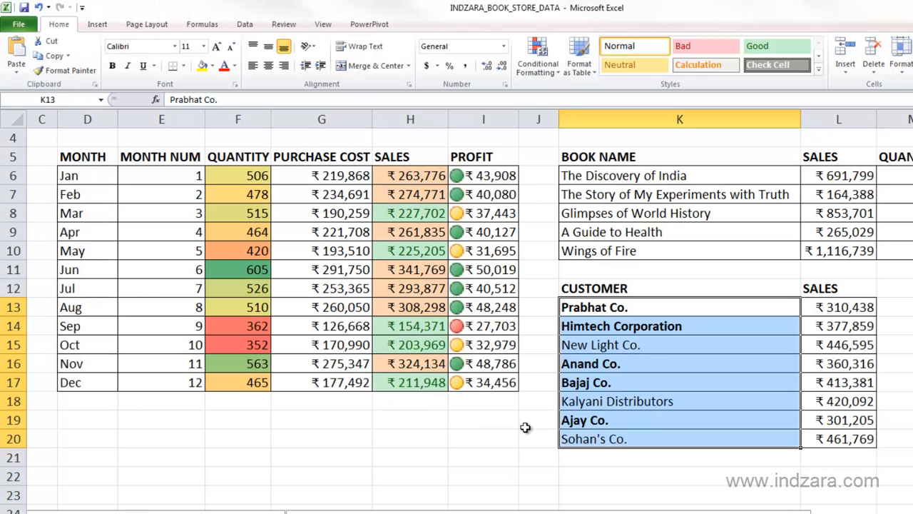
left_click(531, 434)
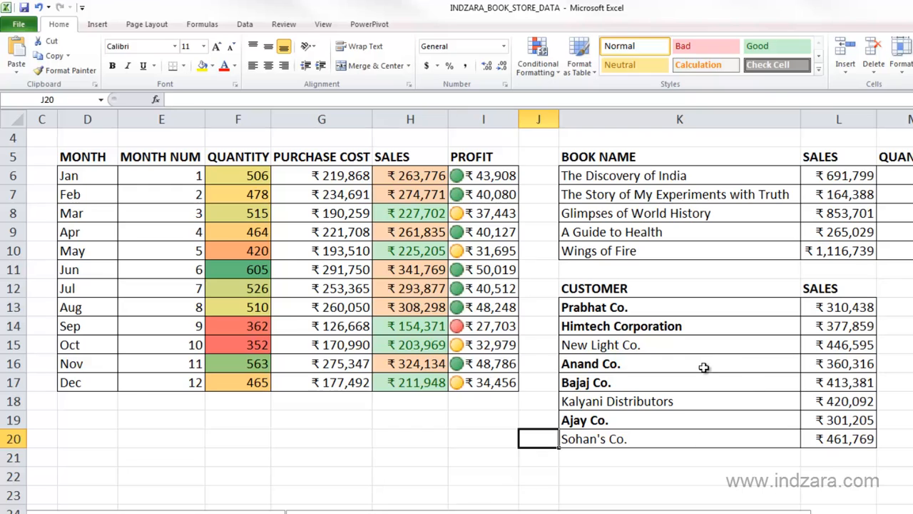